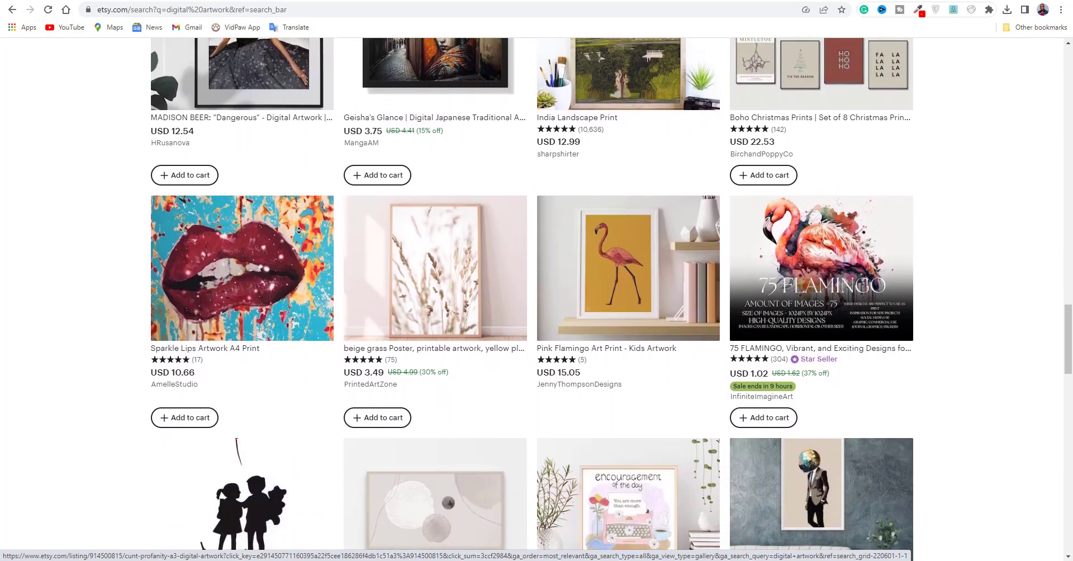
Scroll the Etsy digital artwork results to find the Navy blue modern art printable listing.
scroll(533, 219, down, 8)
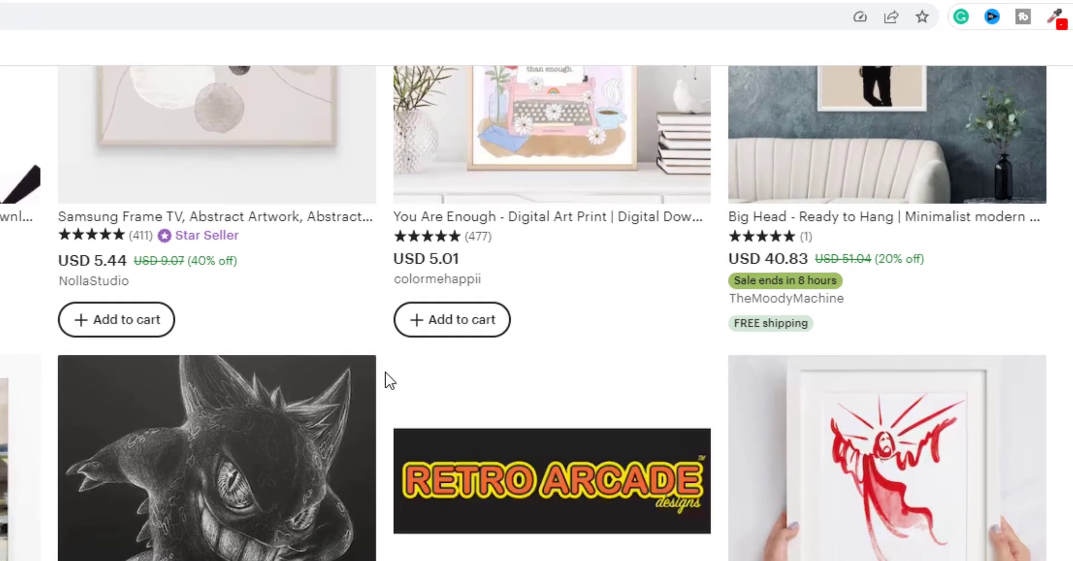
scroll(385, 372, up, 2)
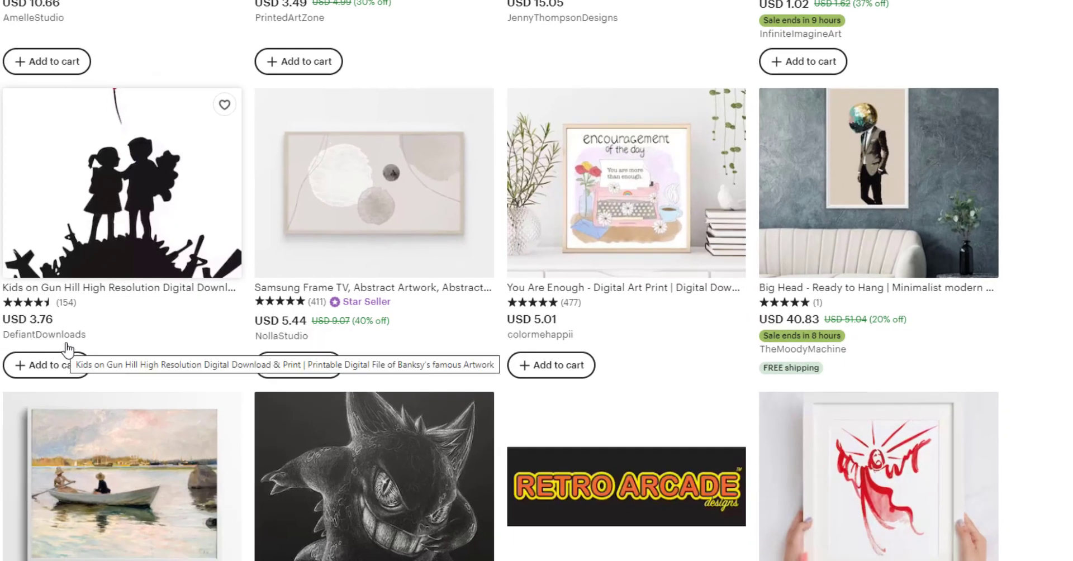
scroll(575, 376, down, 10)
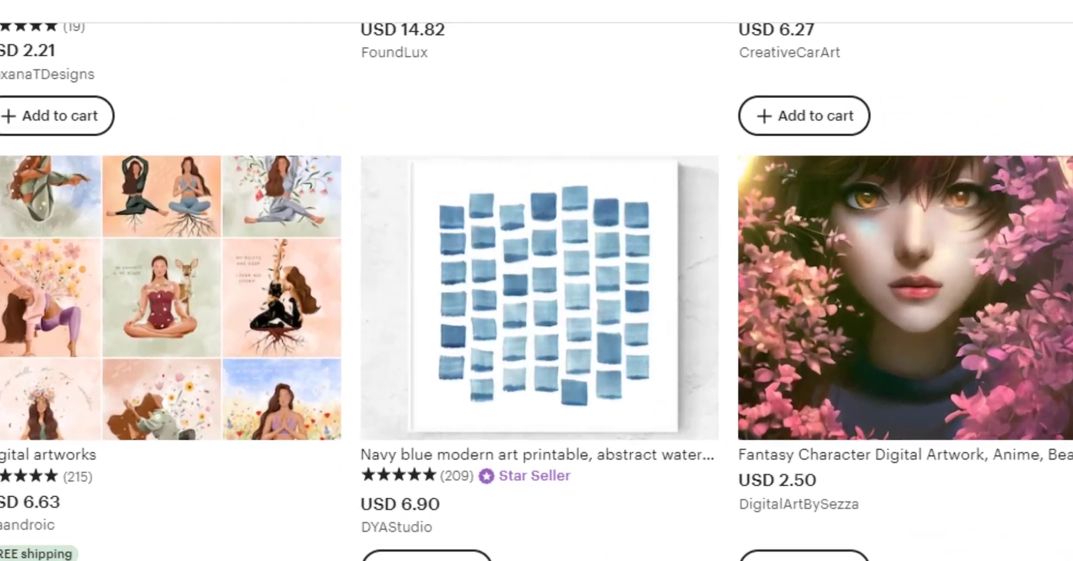
scroll(479, 523, up, 2)
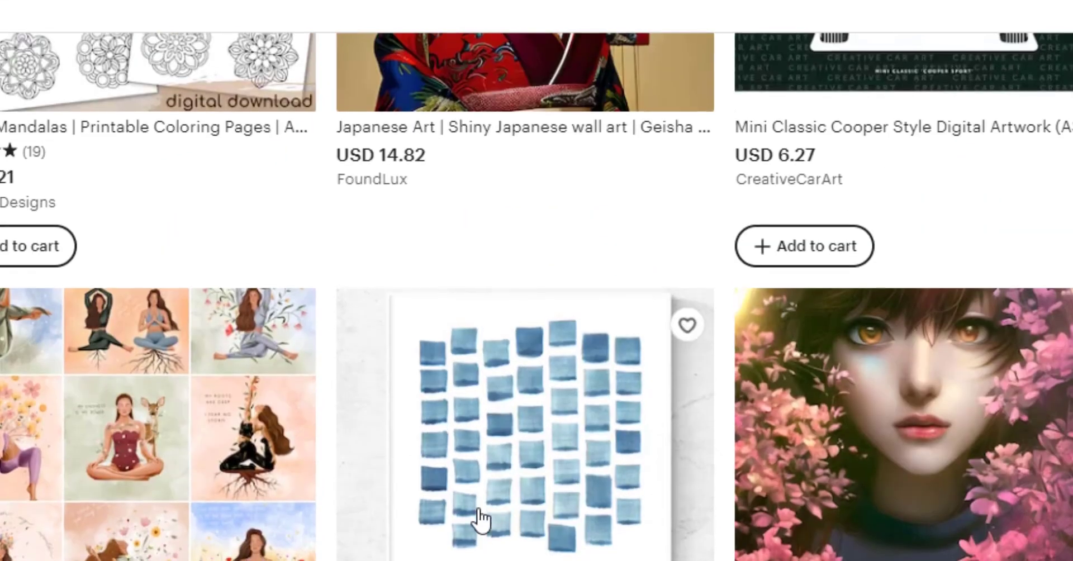
scroll(395, 475, down, 3)
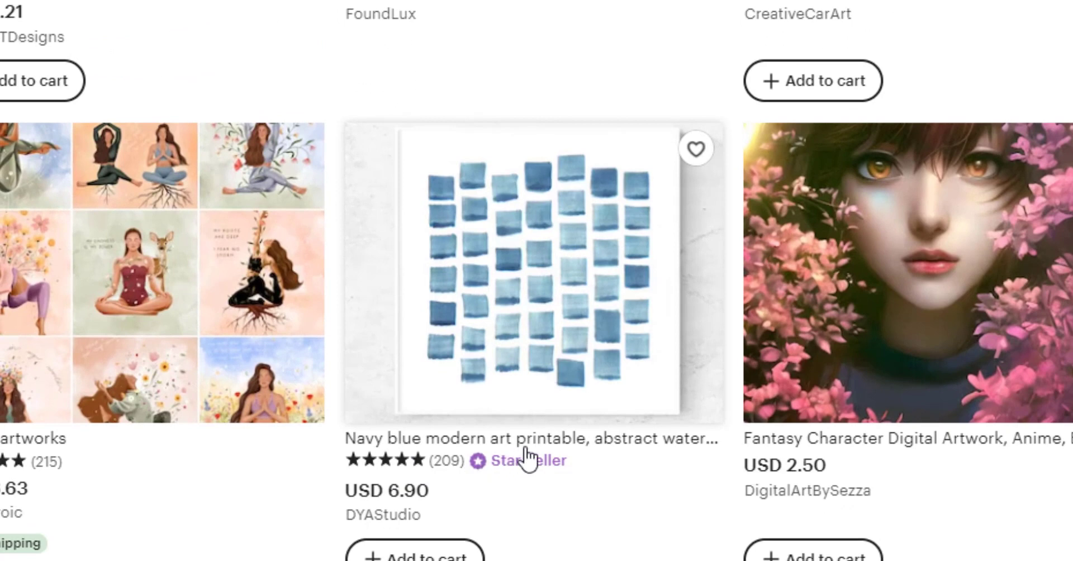
Copy the listing title 'Navy blue modern art printable'.
drag(346, 439, 589, 449)
right_click(583, 439)
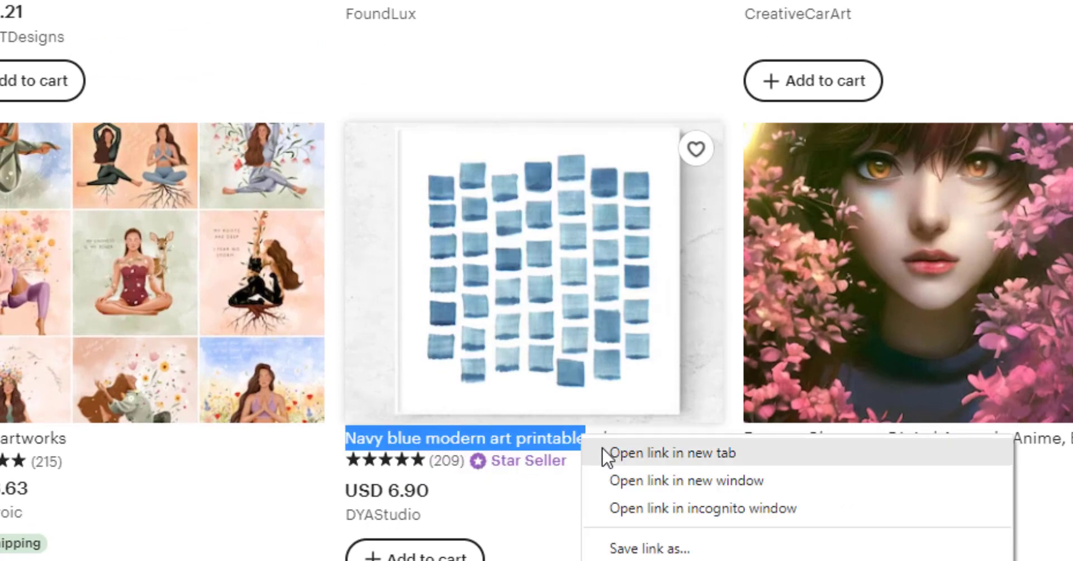
click(555, 538)
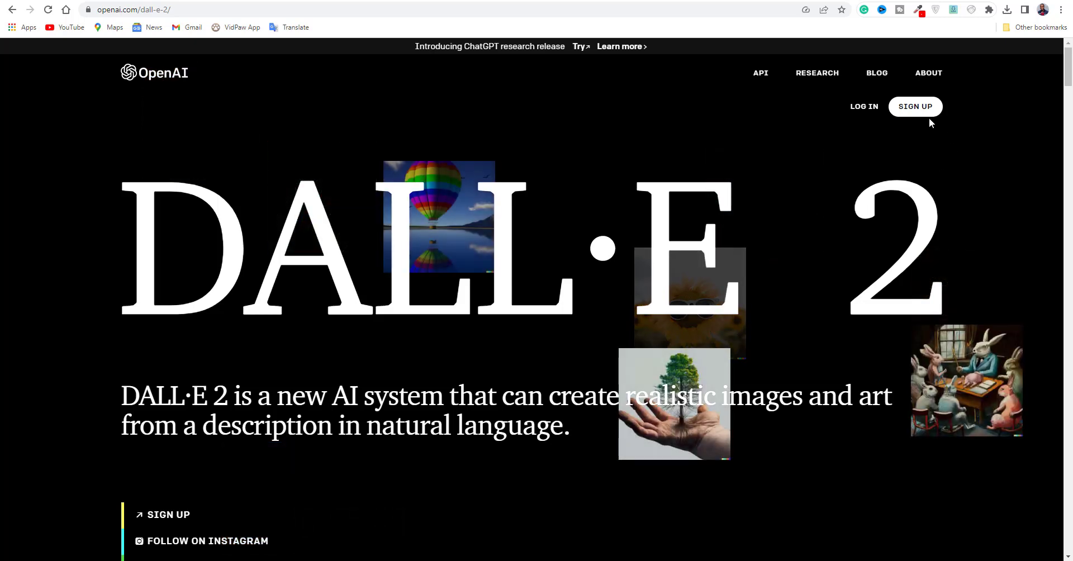
Scroll through the DALL·E 2 introduction page, then return to the Google 'dalle2' results.
scroll(929, 118, down, 5)
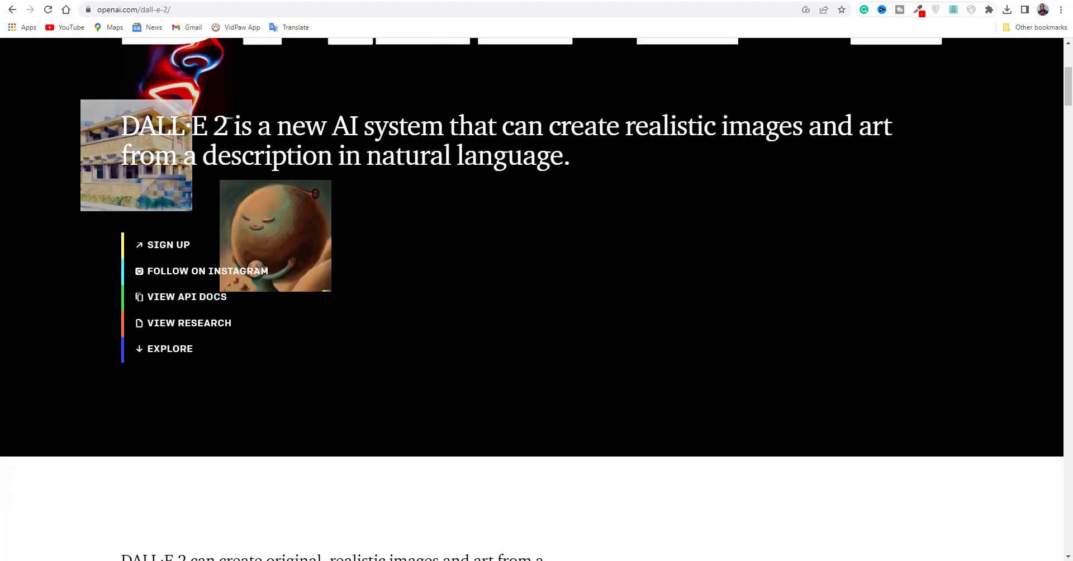
scroll(628, 175, down, 6)
scroll(628, 175, down, 7)
key(alt+Left)
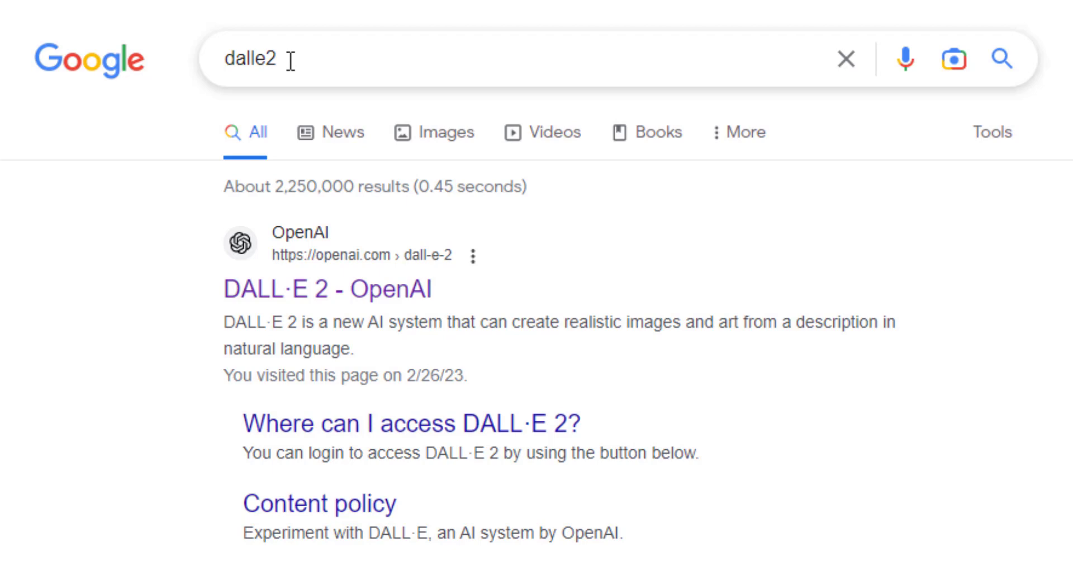
Follow the 'DALL·E 2 - OpenAI' result through to the labs.openai.com image generator.
click(292, 288)
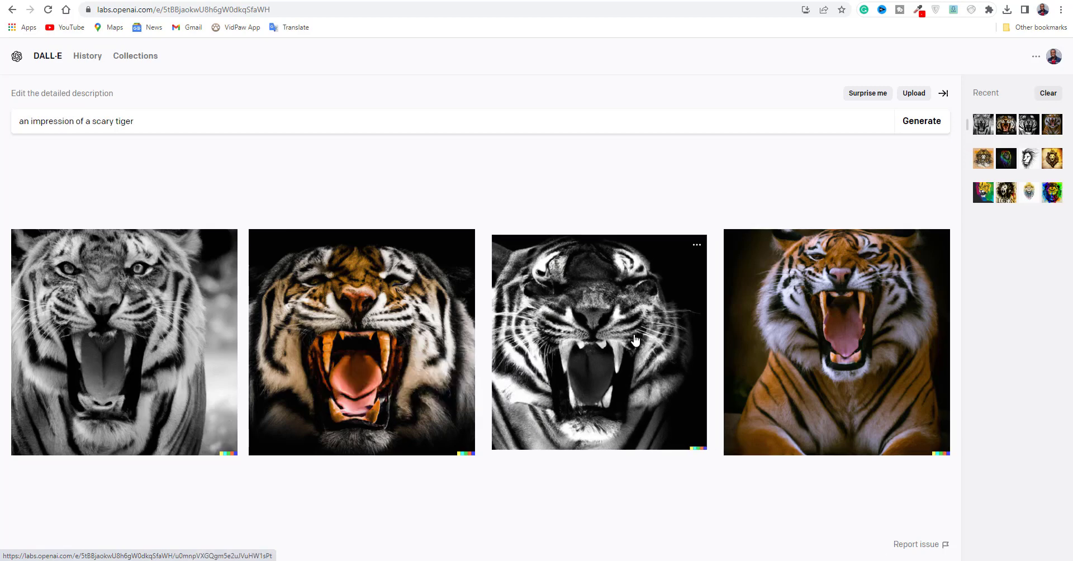
Replace the scary tiger prompt with 'Navy blue modern art printable' and generate images.
drag(209, 121, 20, 100)
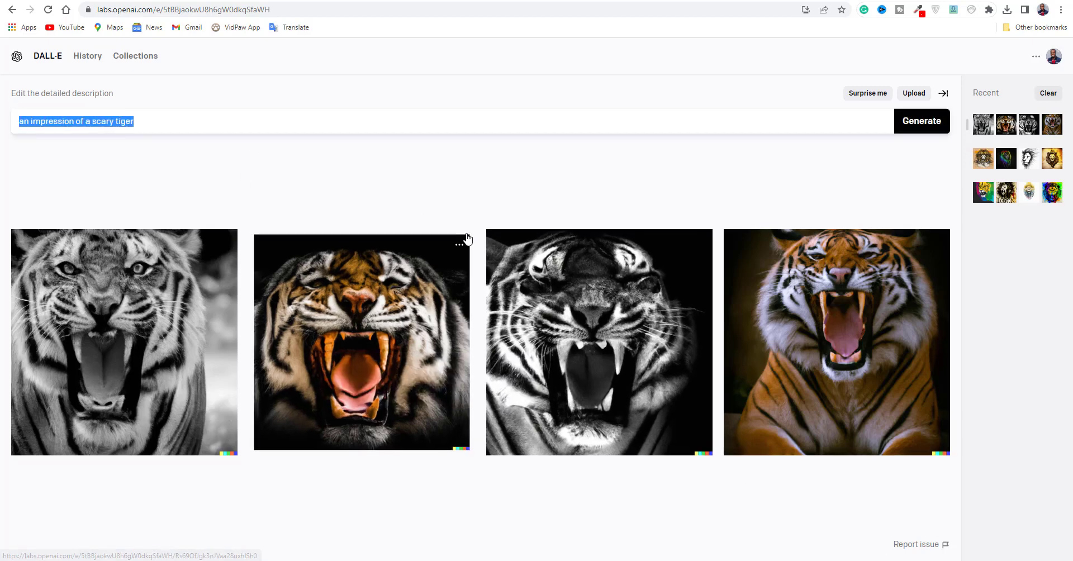
text(Navy blue modern art printable)
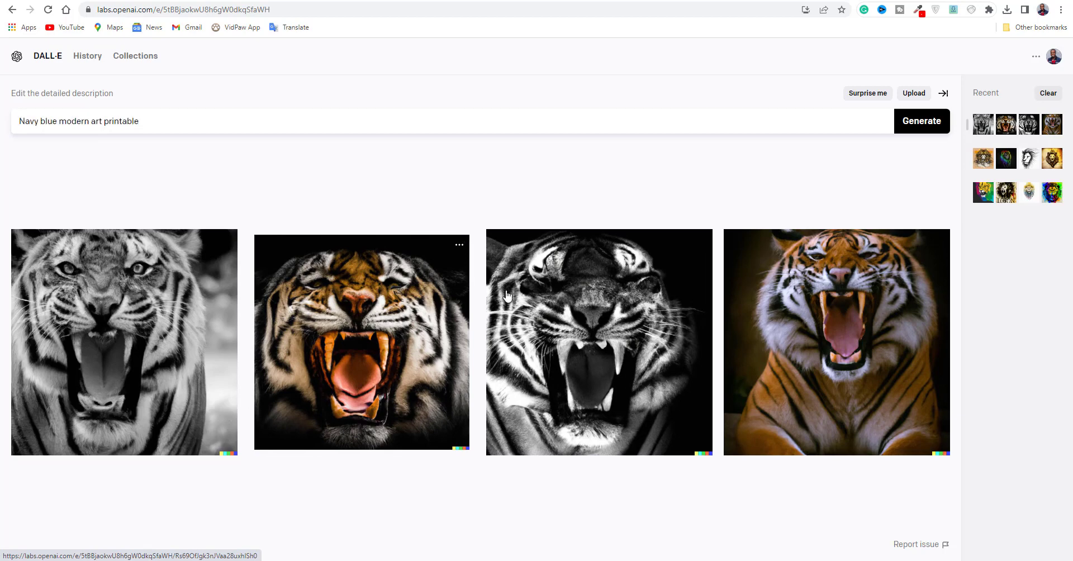
click(905, 121)
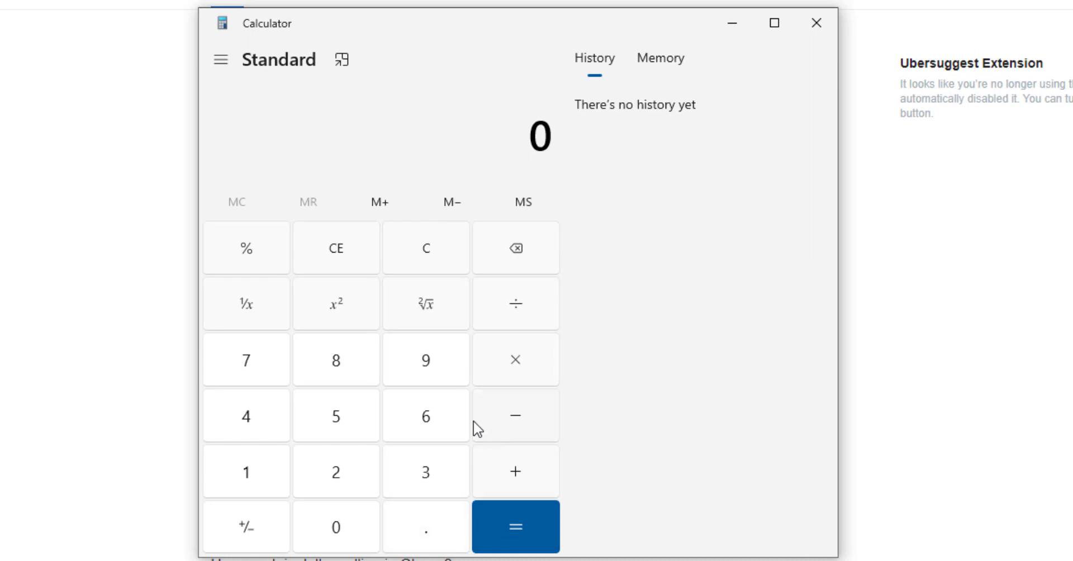
Calculate 6.90 × 209 in Calculator, giving 1,442.1.
click(436, 433)
click(427, 528)
click(440, 370)
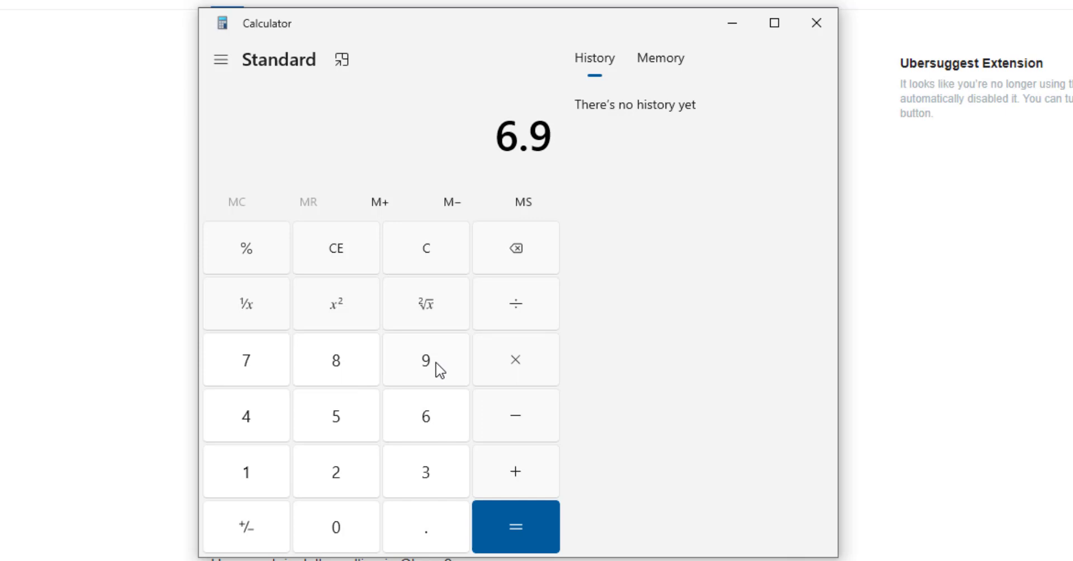
click(339, 525)
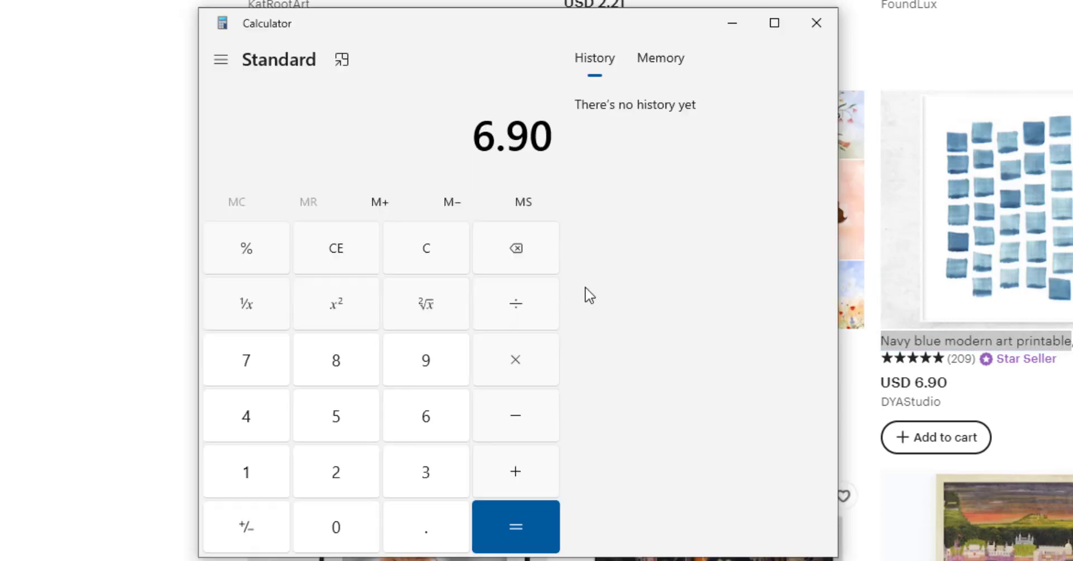
click(515, 360)
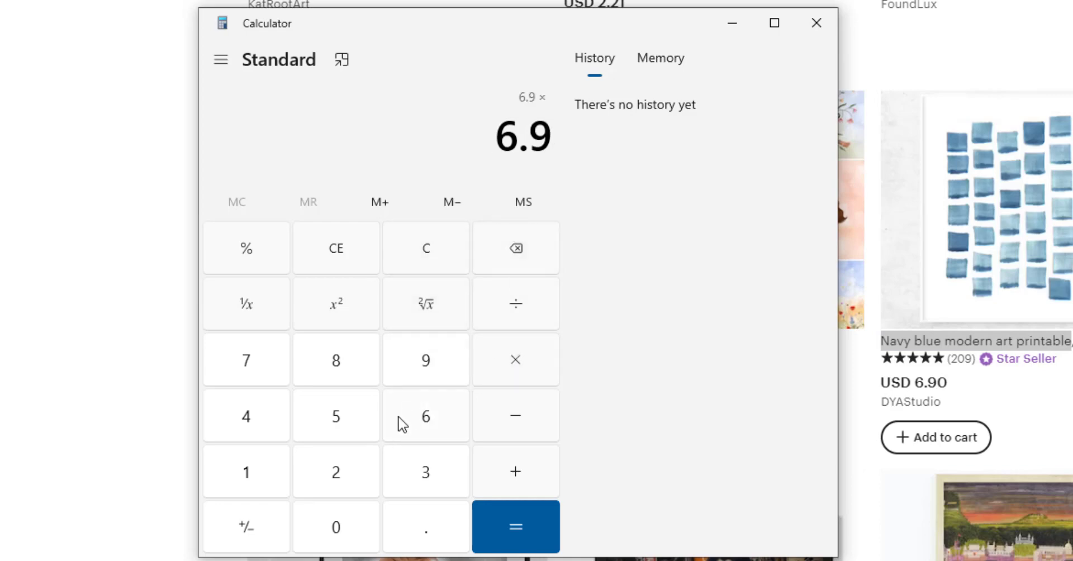
click(354, 479)
click(343, 542)
click(433, 367)
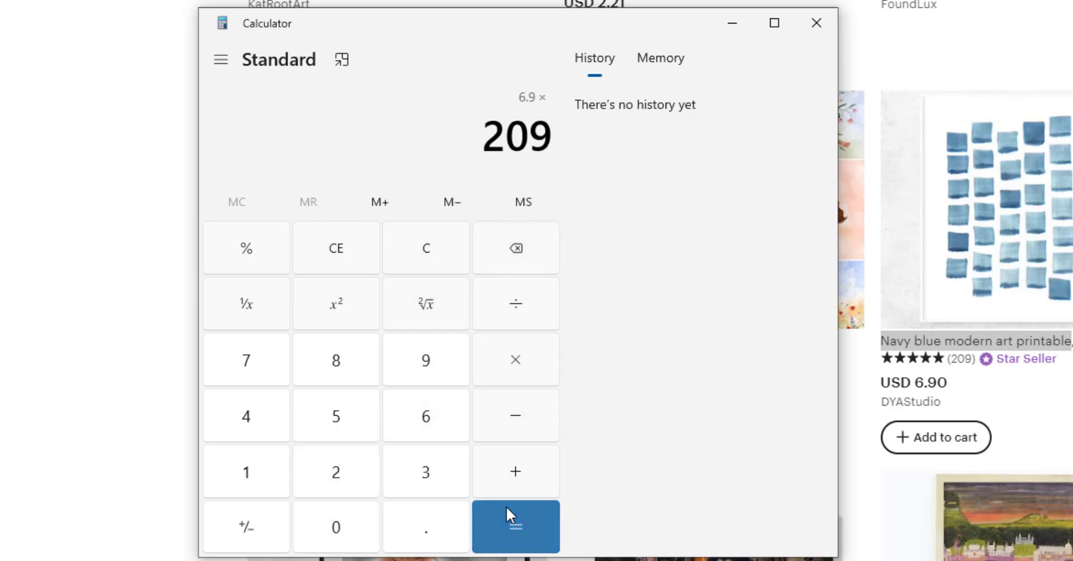
click(505, 506)
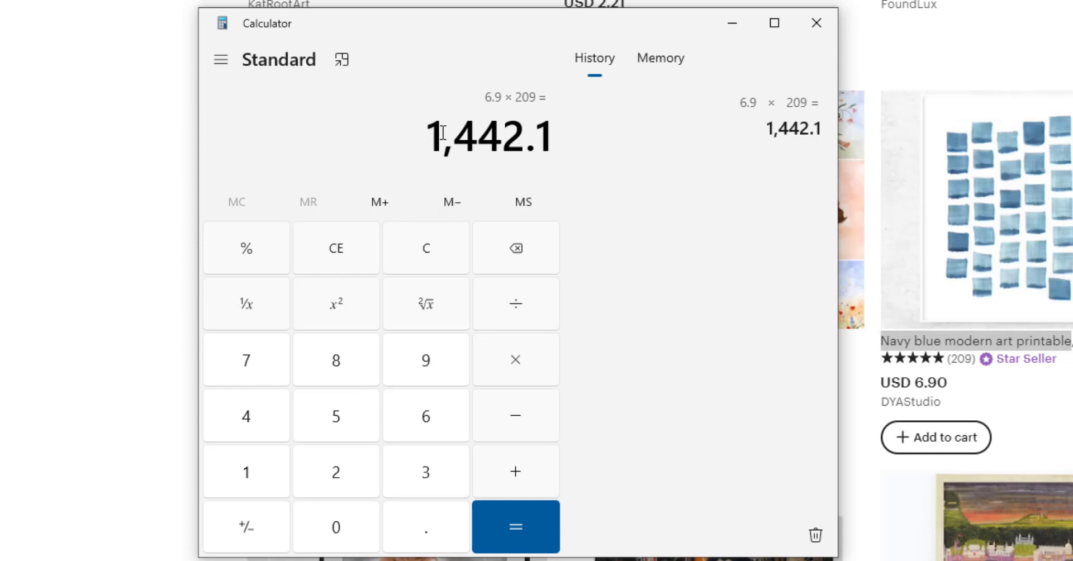
Copy the 1,442 figure from the Calculator display.
drag(522, 137, 419, 137)
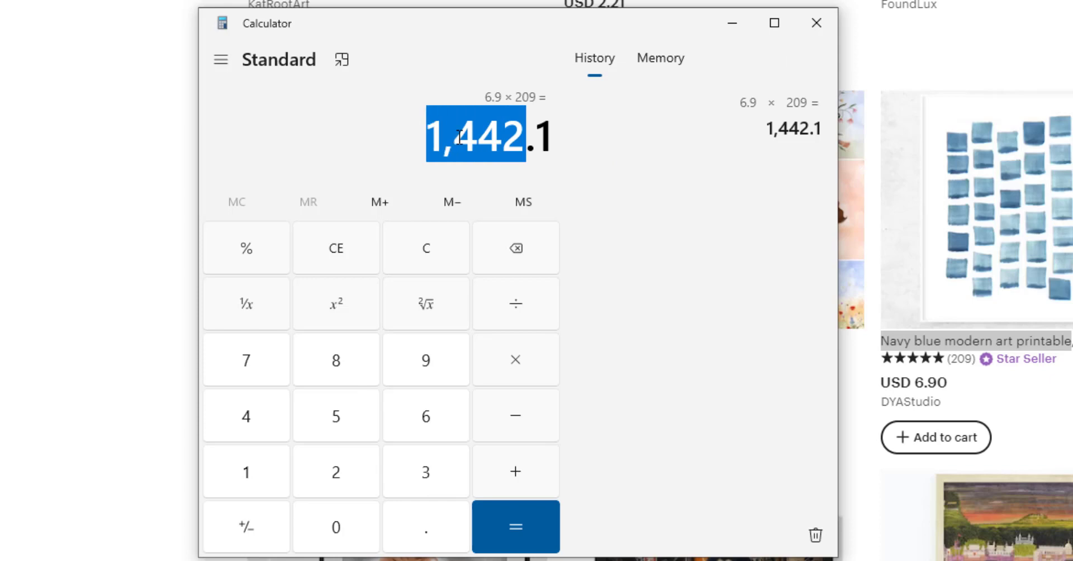
right_click(527, 161)
click(529, 157)
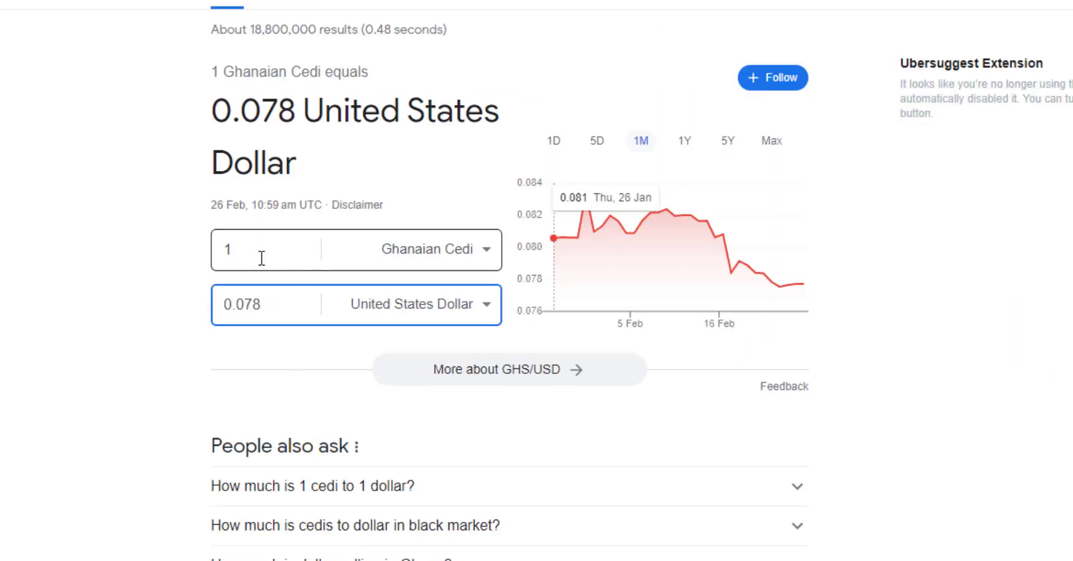
Paste 1442 as the US dollar amount in Google's converter to get 18,555.02 Ghanaian cedis.
drag(266, 302, 163, 316)
key(ctrl+v)
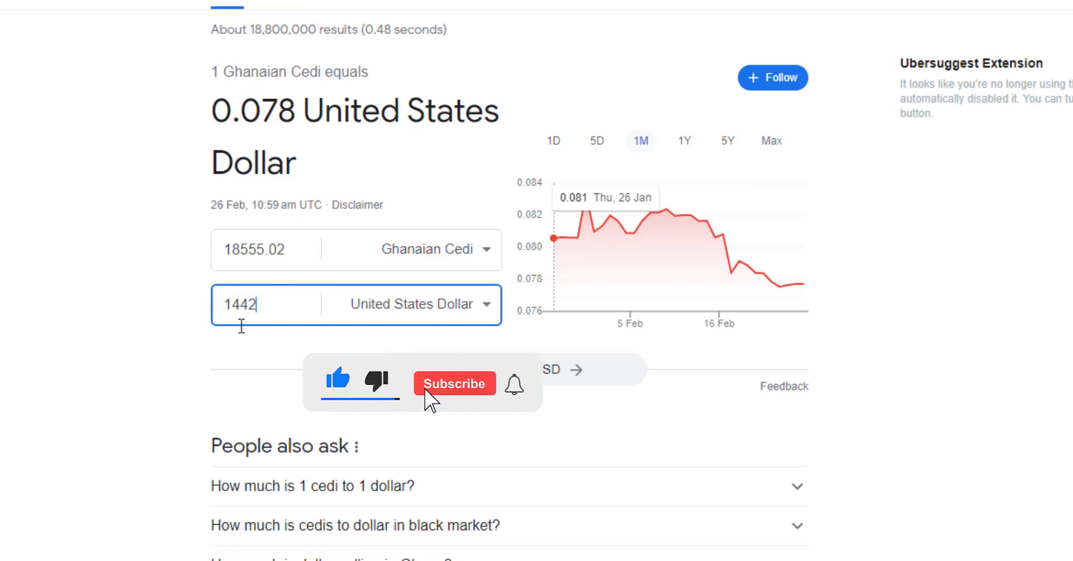
click(243, 254)
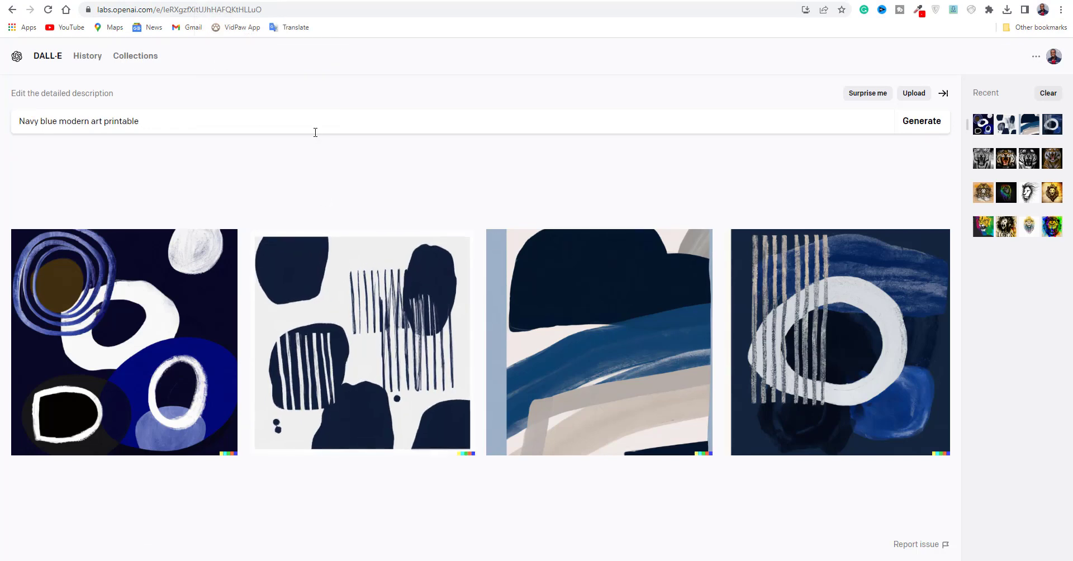
Check the second navy image's Quick actions menu, close it, and return to the Etsy results tab.
click(457, 245)
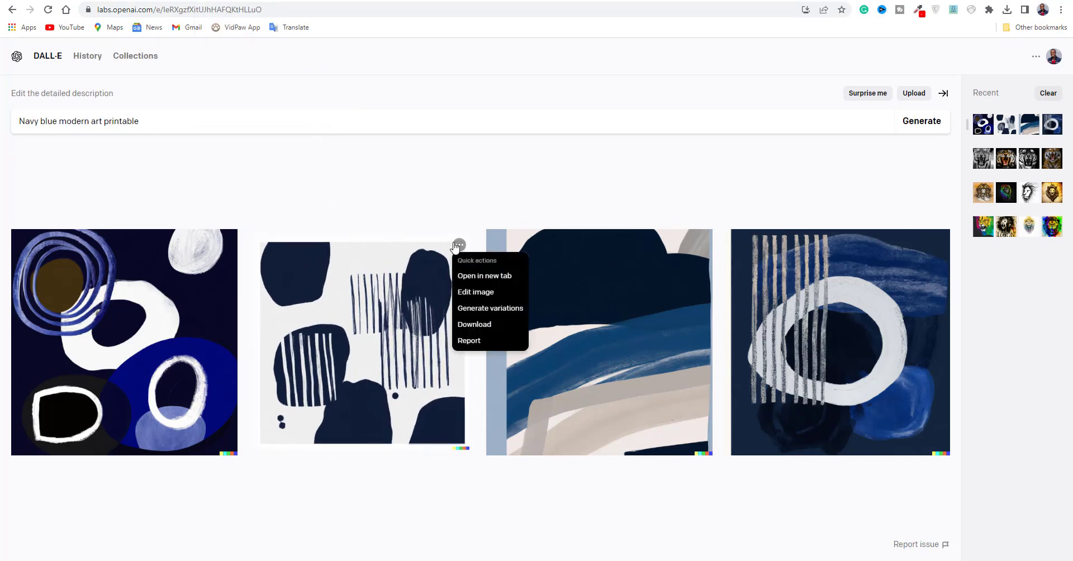
click(476, 324)
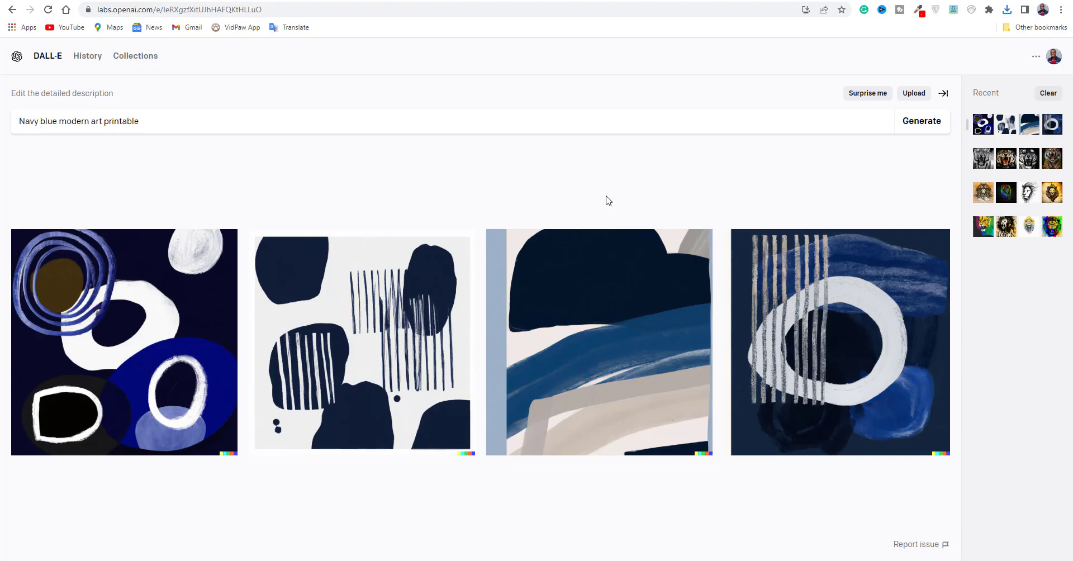
key(ctrl+Tab)
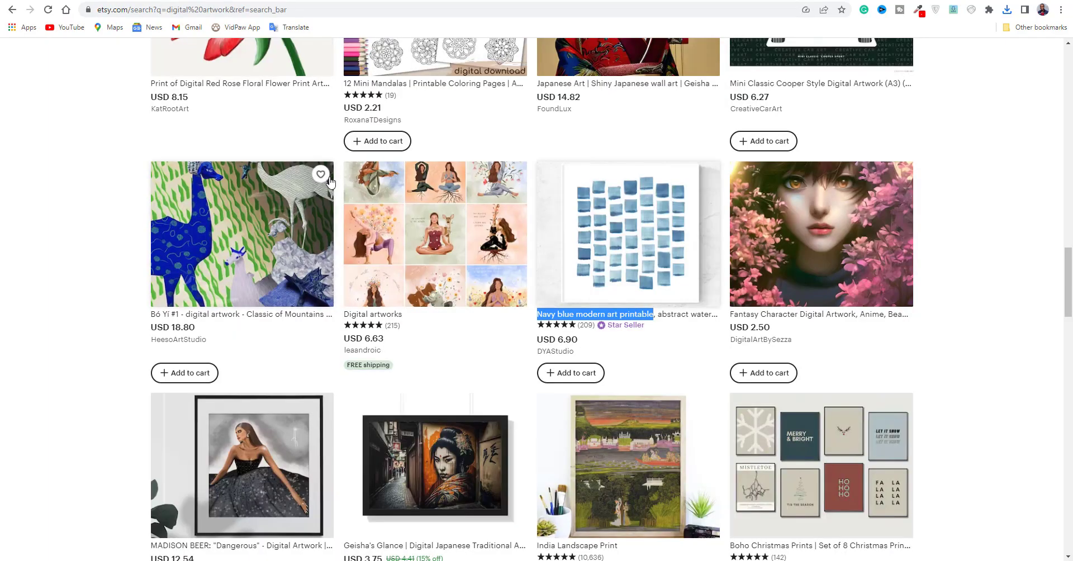
scroll(330, 182, up, 10)
scroll(264, 140, up, 6)
scroll(239, 96, up, 2)
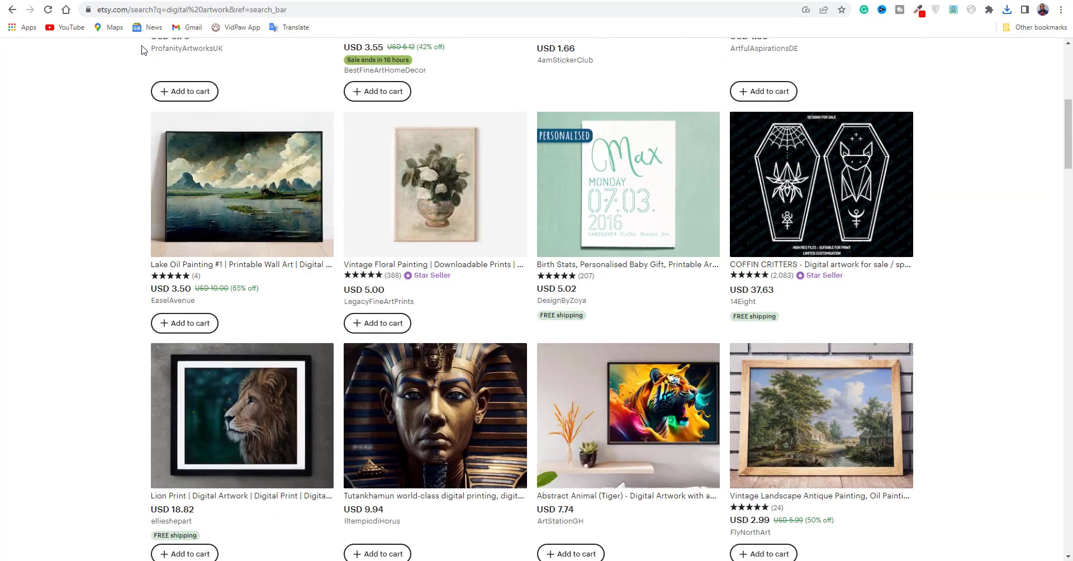
scroll(119, 58, up, 7)
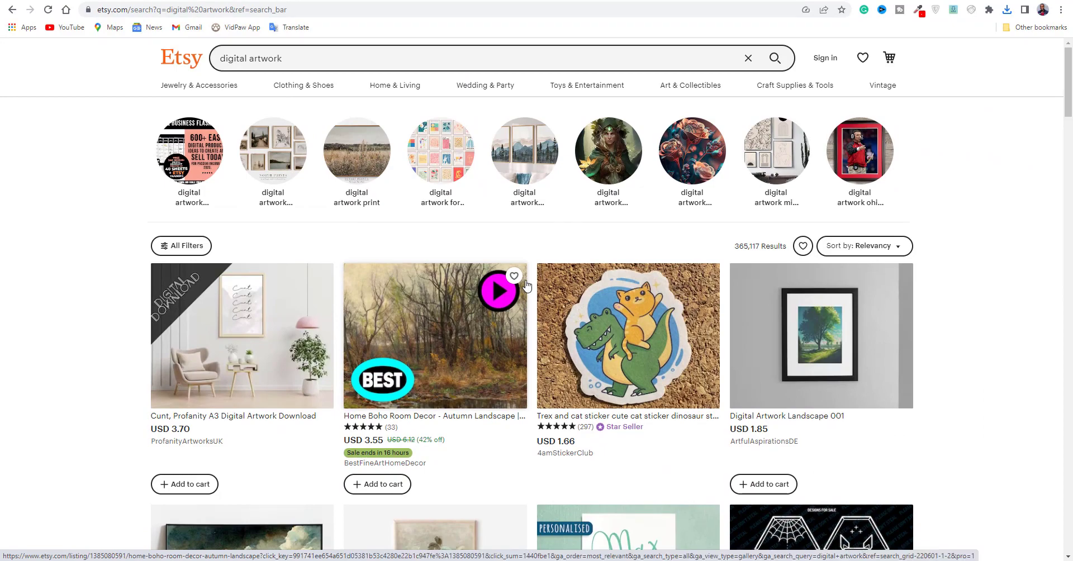
scroll(526, 286, down, 1)
scroll(526, 286, down, 6)
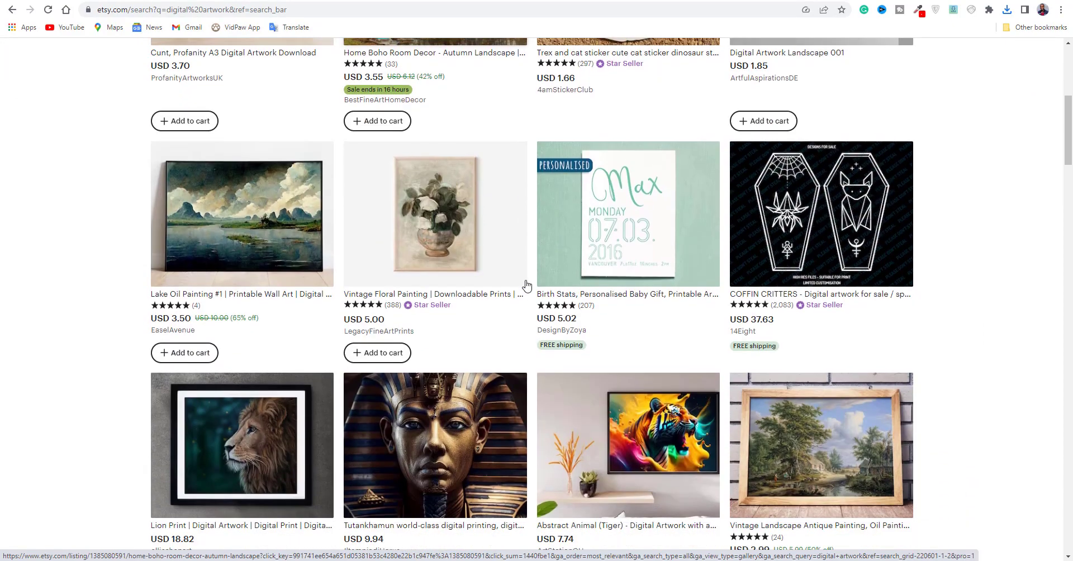
scroll(526, 286, down, 8)
scroll(526, 286, down, 8)
scroll(527, 286, down, 8)
scroll(503, 296, up, 1)
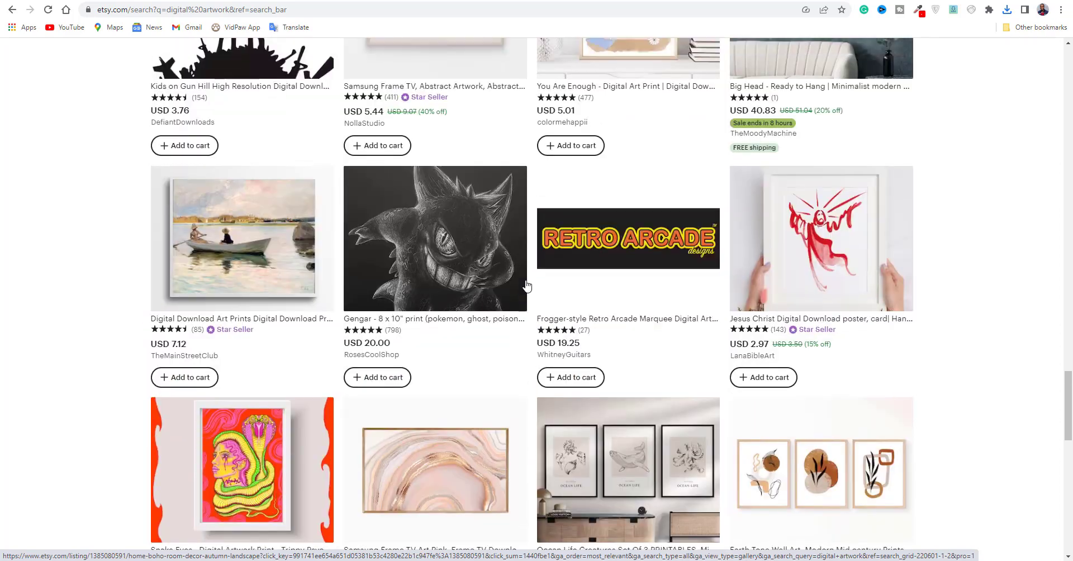
scroll(452, 313, up, 5)
scroll(350, 259, up, 2)
scroll(419, 320, up, 1)
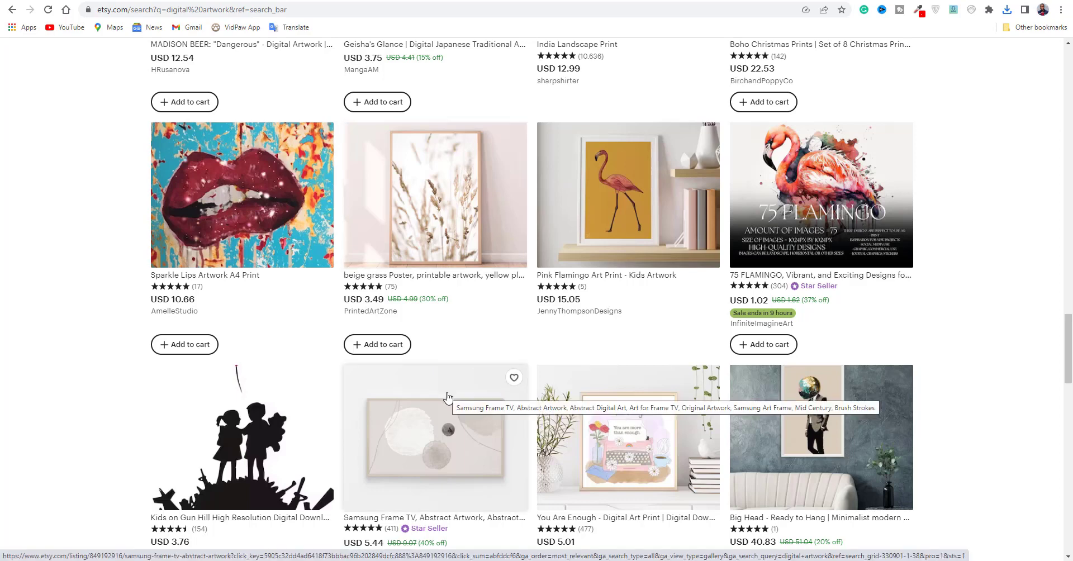
scroll(448, 397, up, 2)
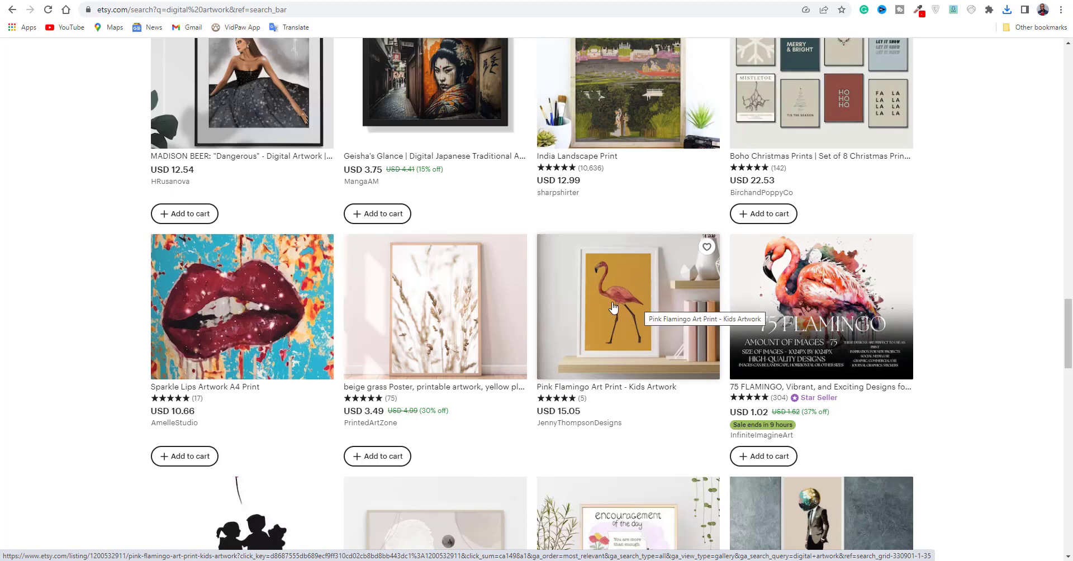
scroll(528, 257, up, 3)
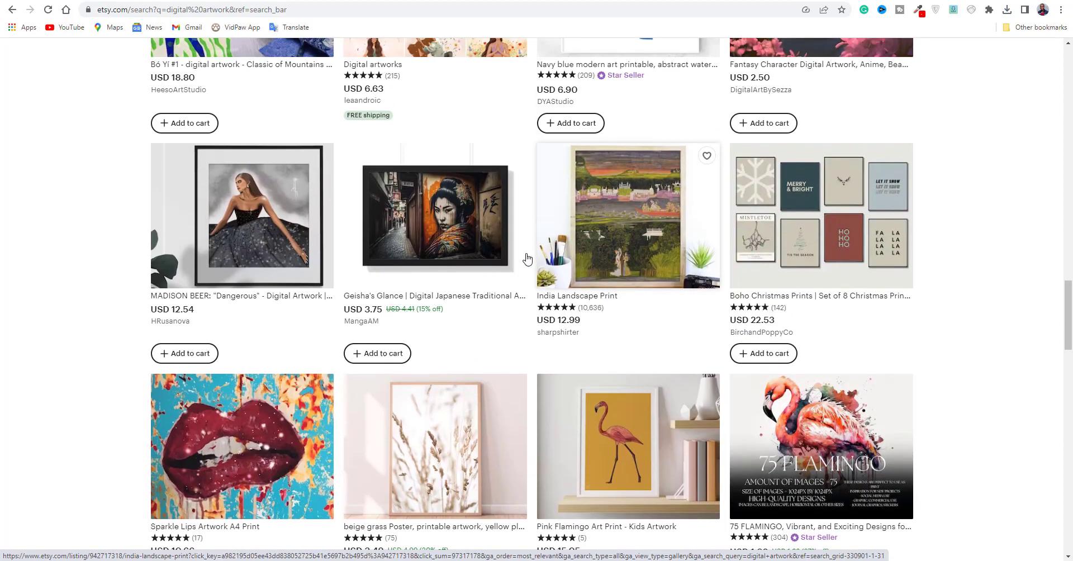
scroll(249, 259, up, 3)
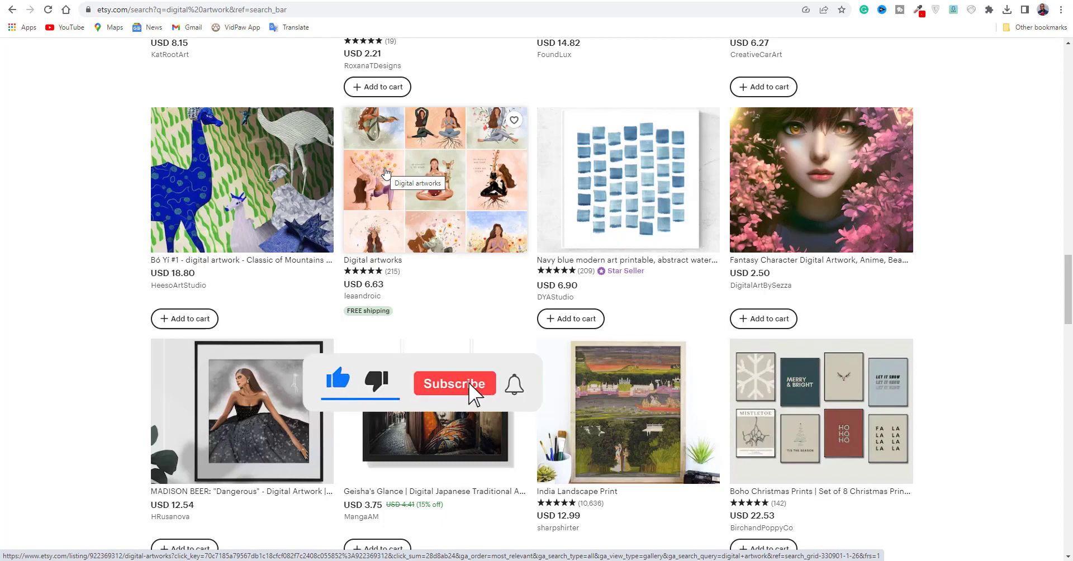
scroll(387, 172, up, 2)
scroll(492, 232, up, 5)
scroll(551, 300, up, 4)
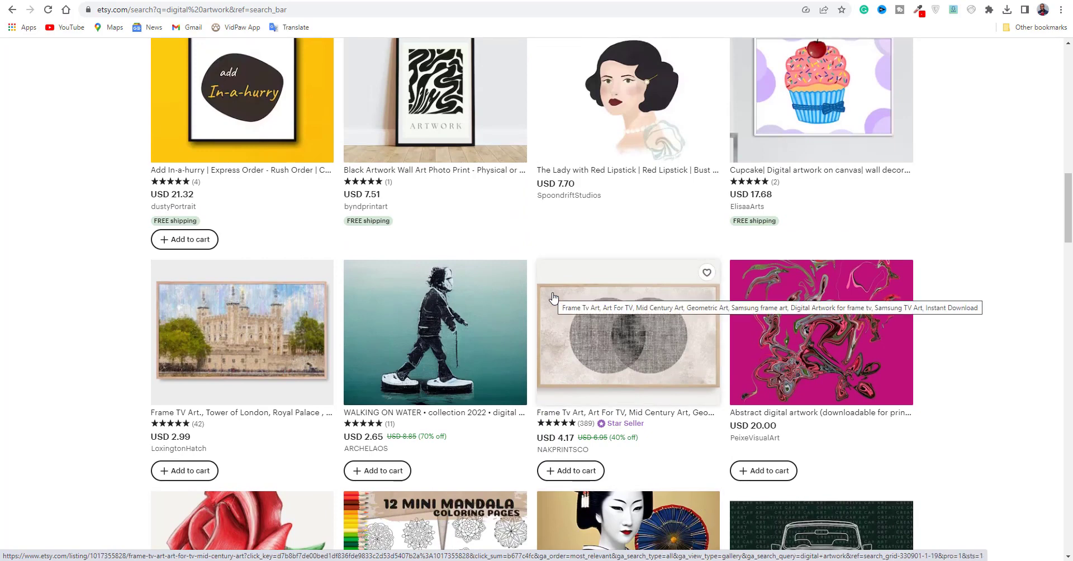
scroll(553, 297, up, 2)
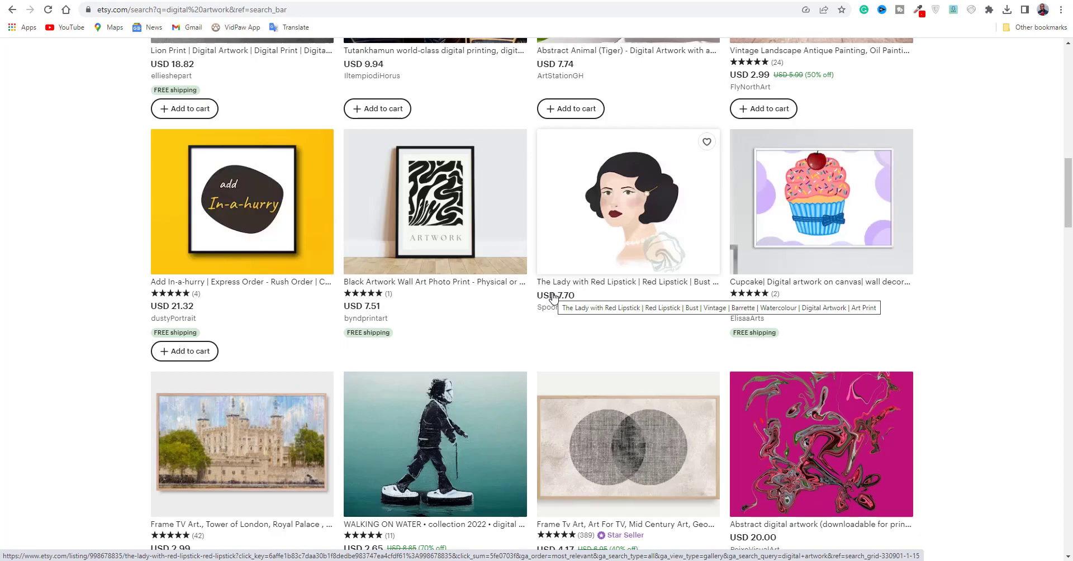
scroll(553, 296, up, 6)
scroll(554, 296, up, 10)
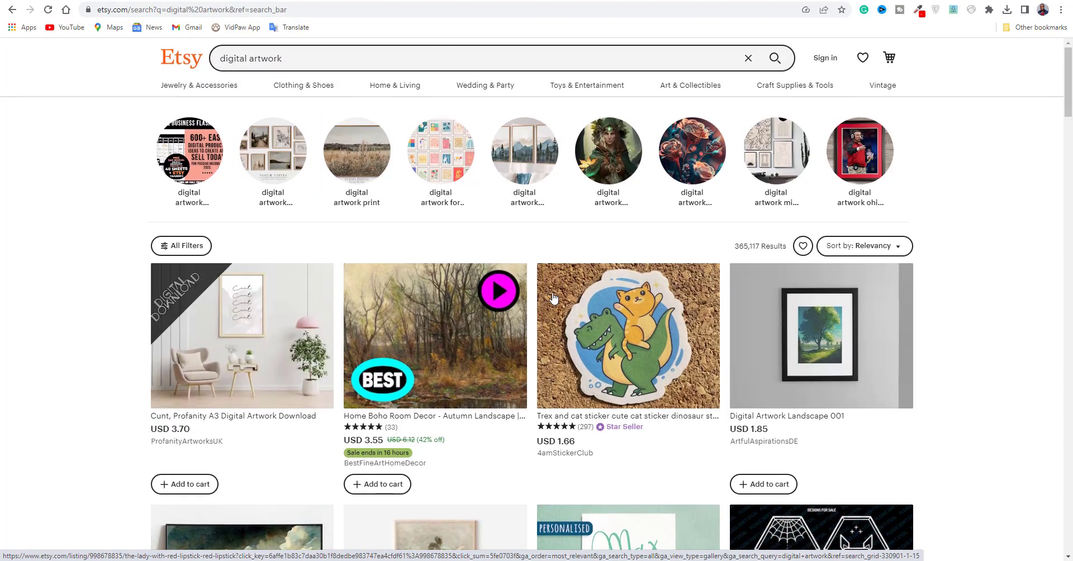